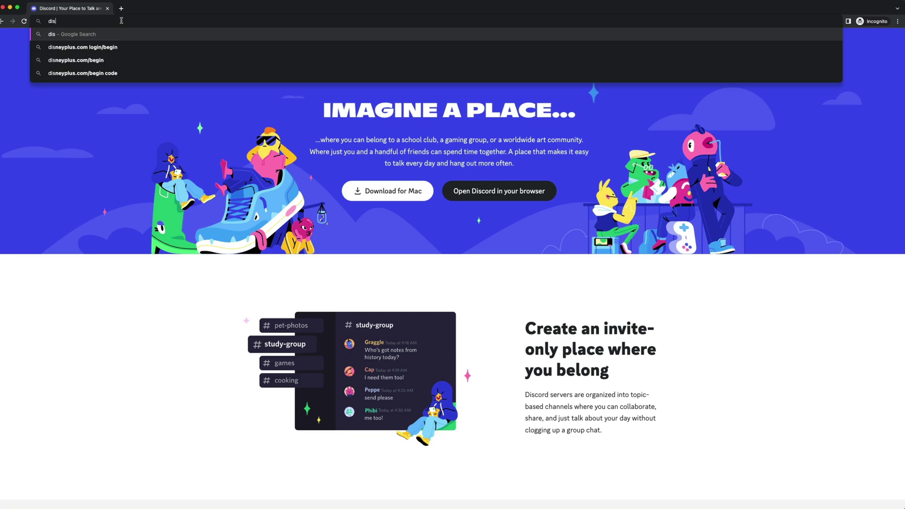
Open the discord.com website in the browser and look through its home page
{"action": "type", "text": "cord.com"}
{"action": "key", "text": "Return"}
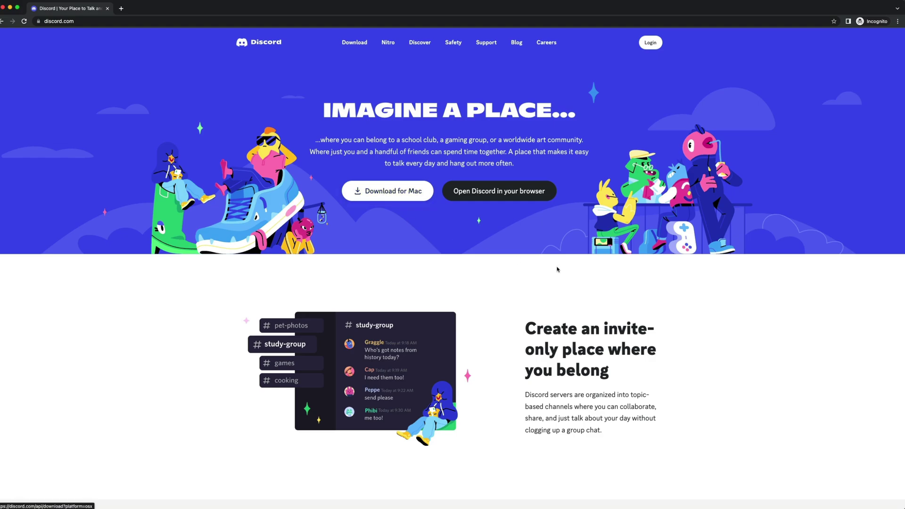
{"action": "scroll", "coordinate": [754, 294], "scroll_direction": "down", "scroll_amount": 5}
{"action": "scroll", "coordinate": [753, 294], "scroll_direction": "down", "scroll_amount": 6}
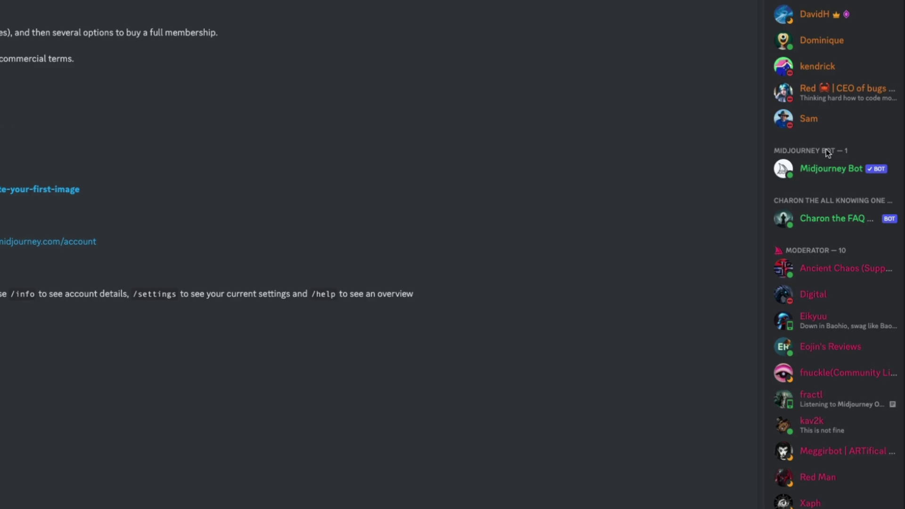
Create a new server for me and my friends, named My AI Server
{"action": "left_click", "coordinate": [830, 169]}
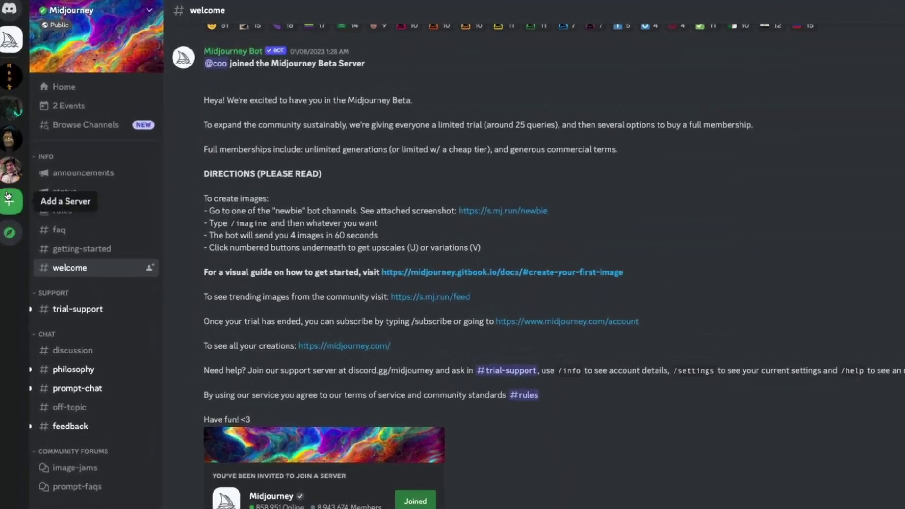
{"action": "left_click", "coordinate": [8, 199]}
{"action": "left_click", "coordinate": [425, 213]}
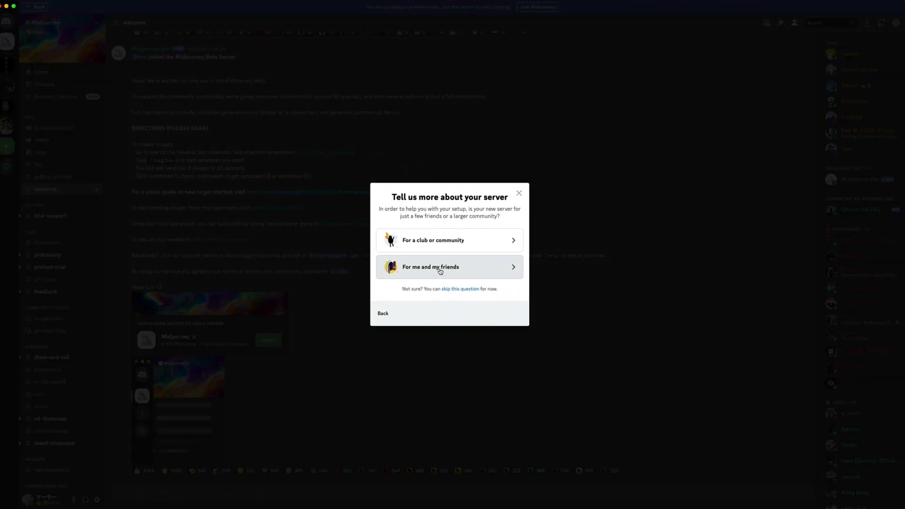
{"action": "left_click", "coordinate": [439, 271]}
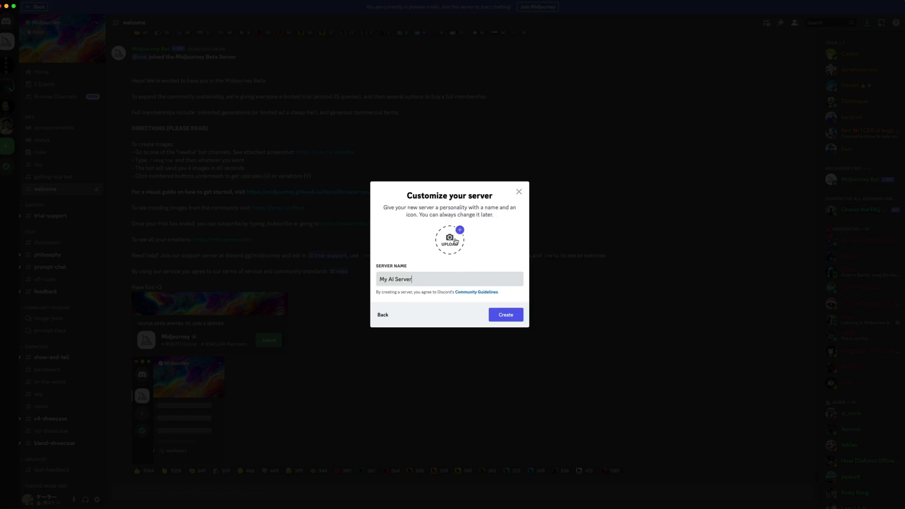
{"action": "left_click", "coordinate": [491, 318]}
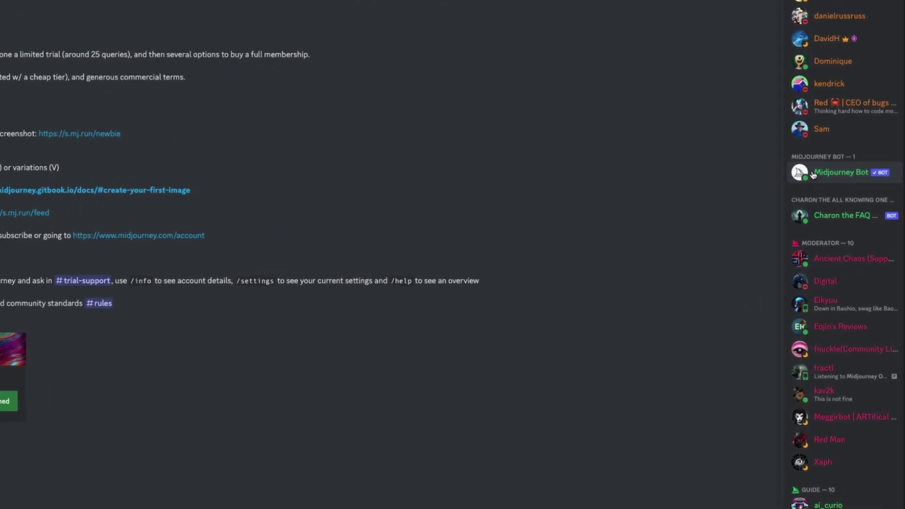
Add the Midjourney Bot from the Midjourney server's member list to My AI Server and authorize all its requested permissions
{"action": "left_click", "coordinate": [814, 174]}
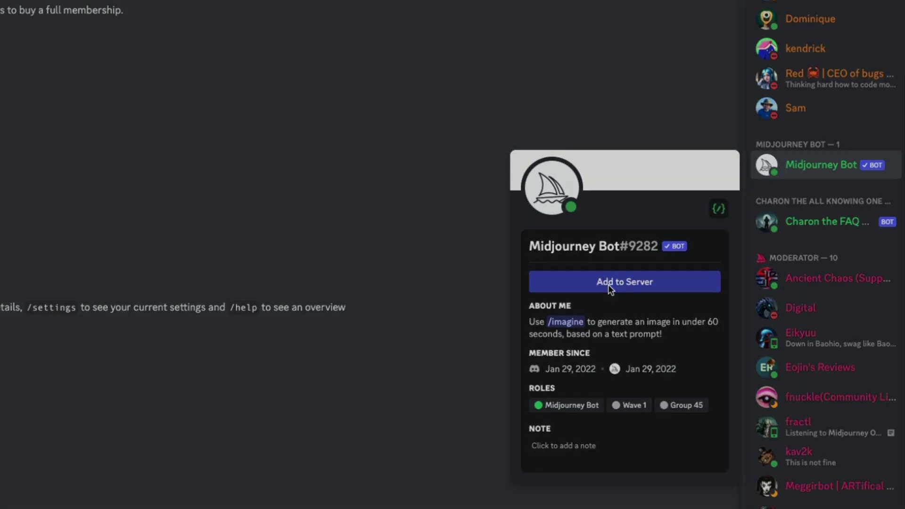
{"action": "left_click", "coordinate": [608, 283]}
{"action": "left_click", "coordinate": [476, 317]}
{"action": "left_click", "coordinate": [417, 330]}
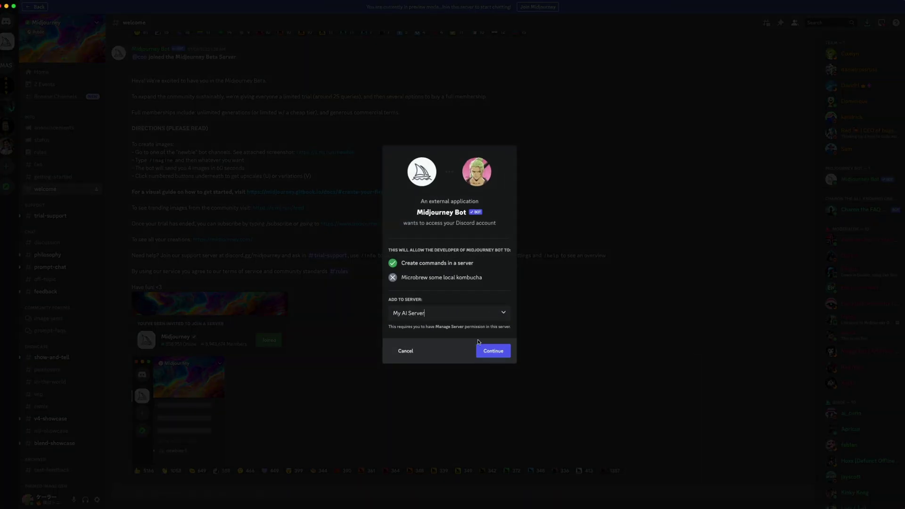
{"action": "left_click", "coordinate": [492, 351]}
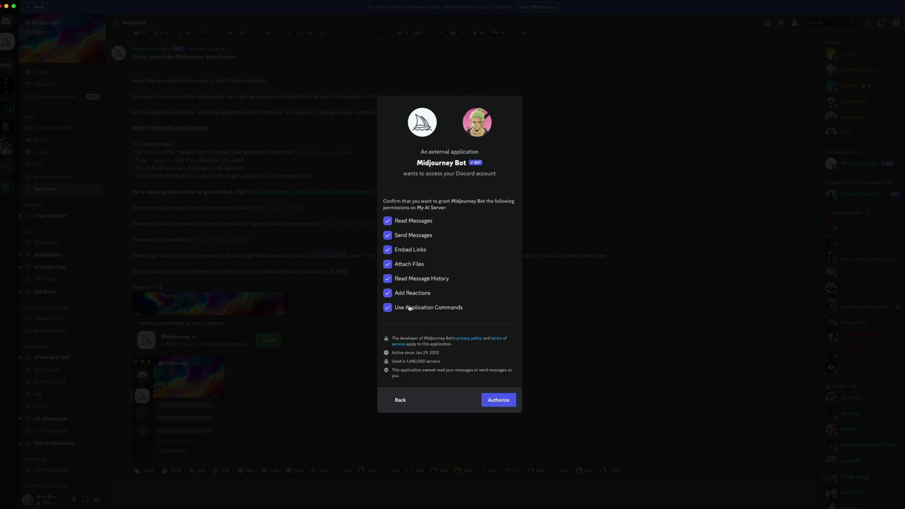
{"action": "left_click", "coordinate": [497, 402]}
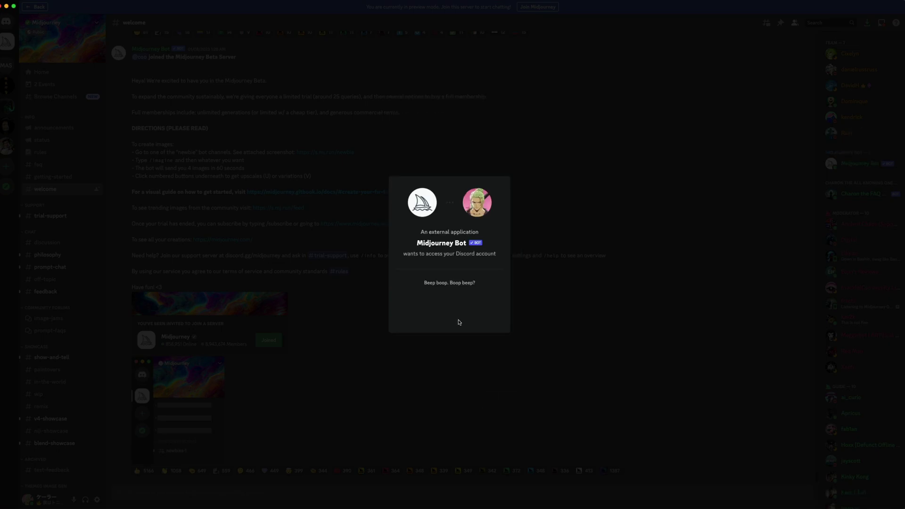
{"action": "left_click", "coordinate": [406, 307]}
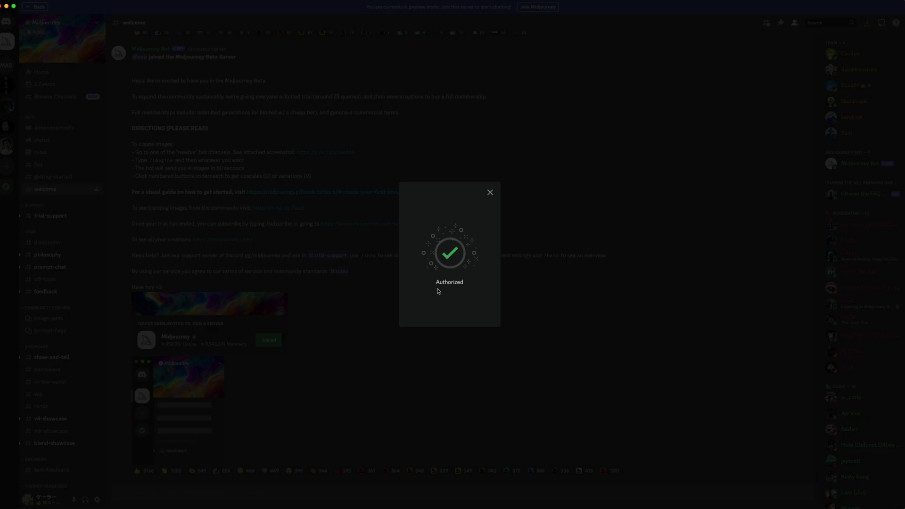
{"action": "left_click", "coordinate": [437, 292]}
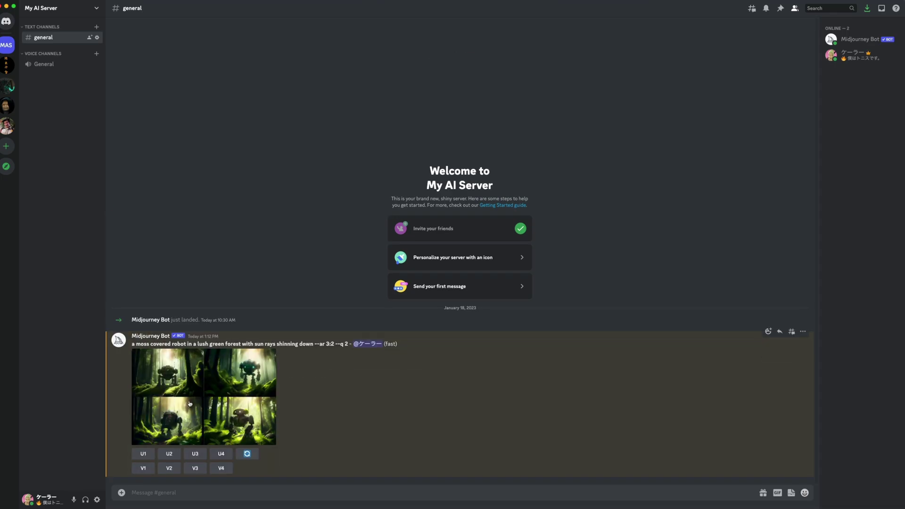
Try MJ version 3 in the Midjourney Bot settings, and set the bot to MJ version 4 with High quality (2x cost)
{"action": "left_click", "coordinate": [188, 404]}
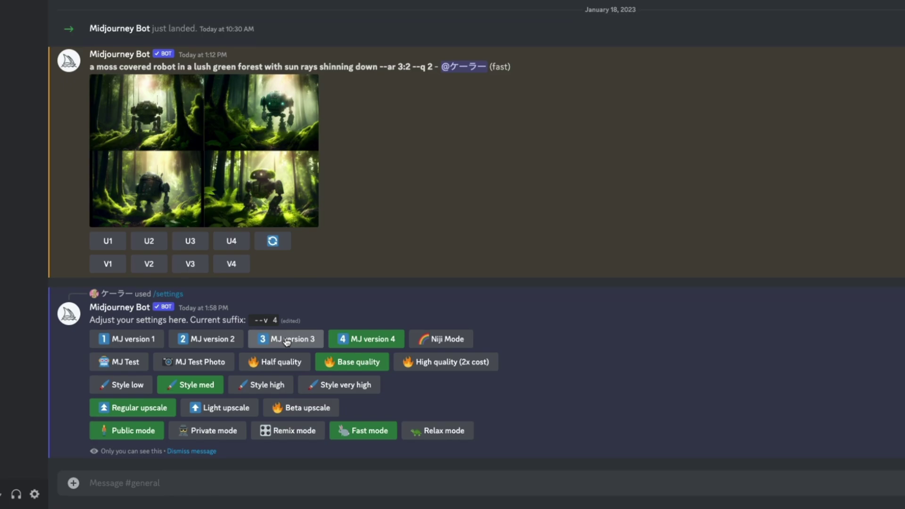
{"action": "left_click", "coordinate": [287, 341]}
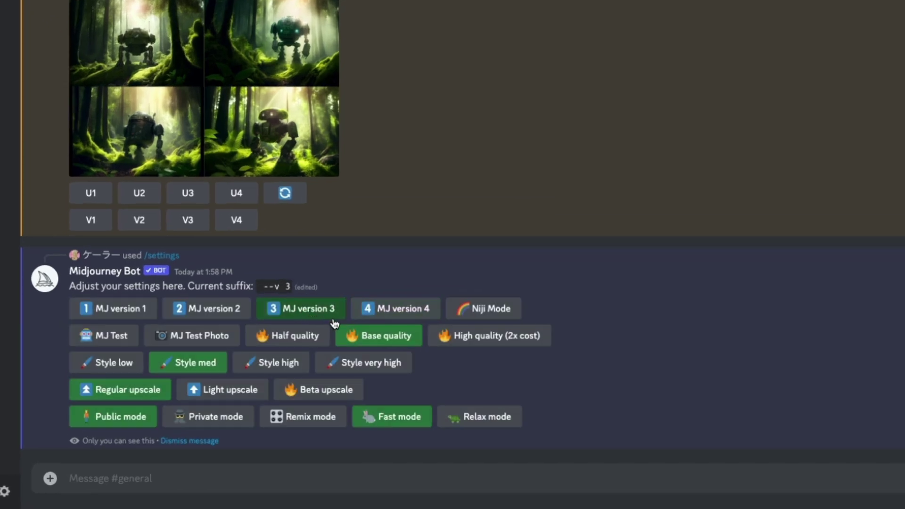
{"action": "left_click", "coordinate": [393, 337]}
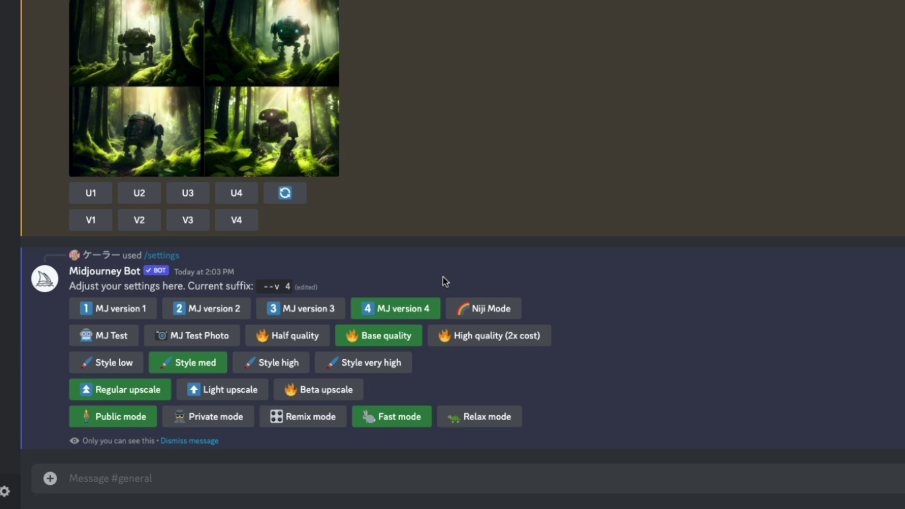
{"action": "left_click", "coordinate": [415, 308]}
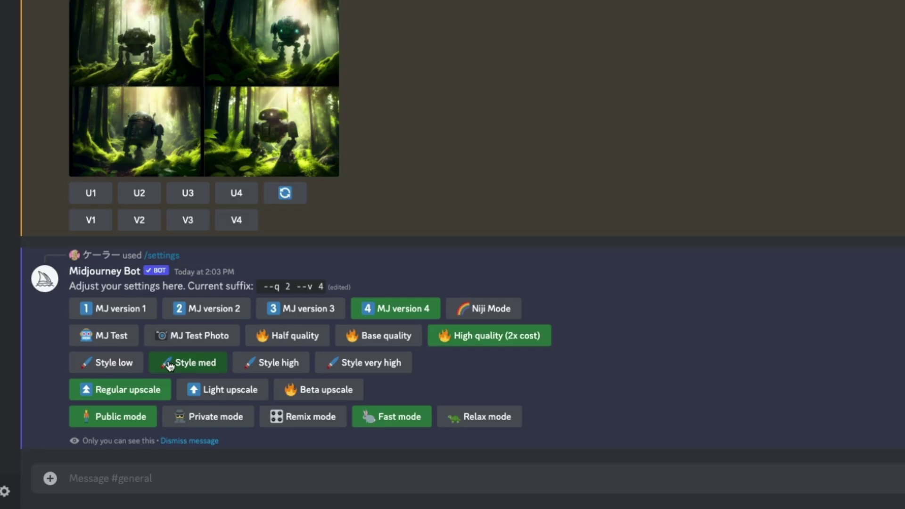
Try Style very high in the Midjourney Bot settings, and set the stylization to Style low
{"action": "left_click", "coordinate": [182, 366]}
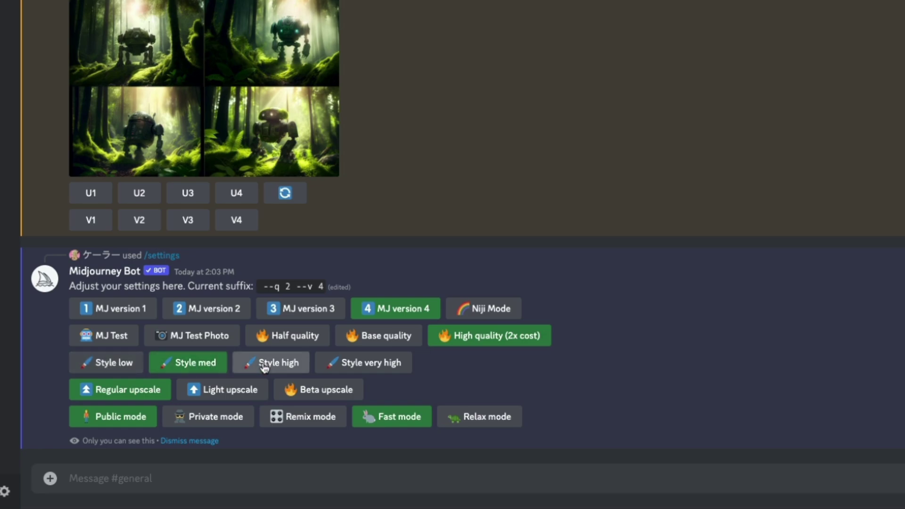
{"action": "left_click", "coordinate": [372, 364]}
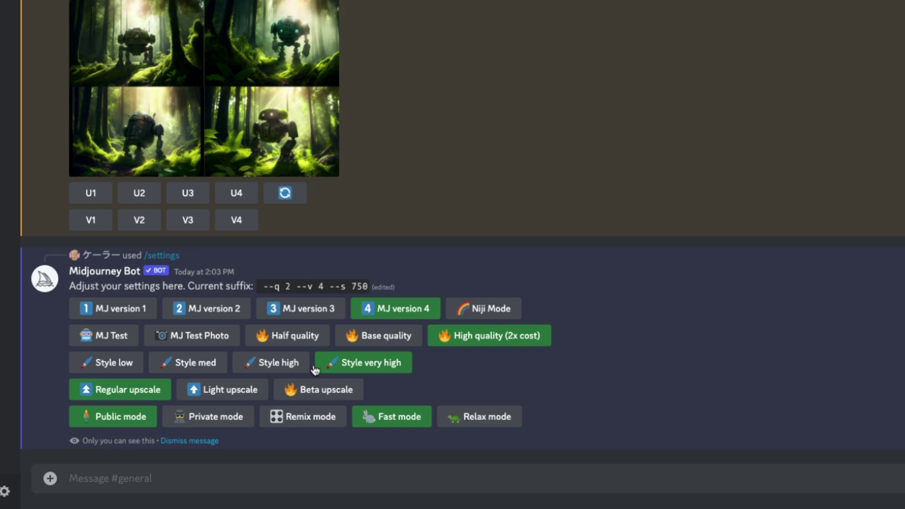
{"action": "left_click", "coordinate": [128, 365]}
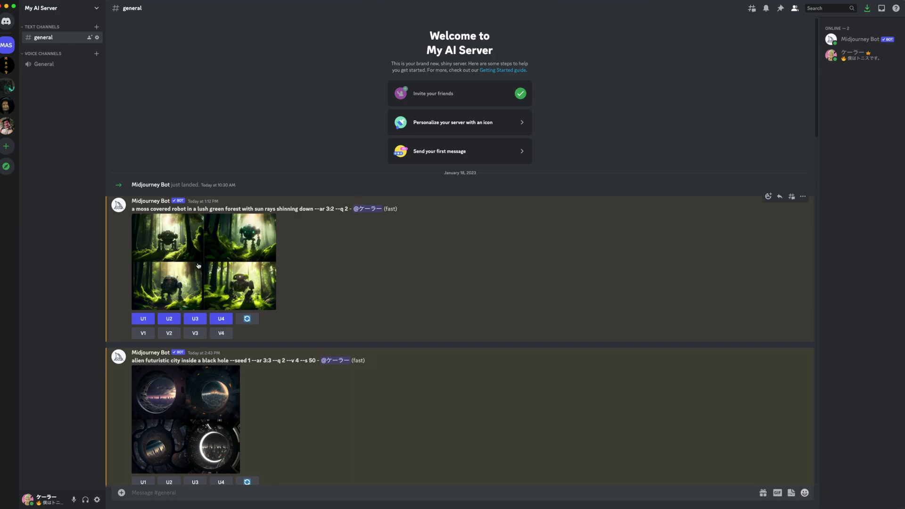
Inspect the moss covered robot grid at enlarged size and upscale its first image
{"action": "left_click", "coordinate": [199, 265]}
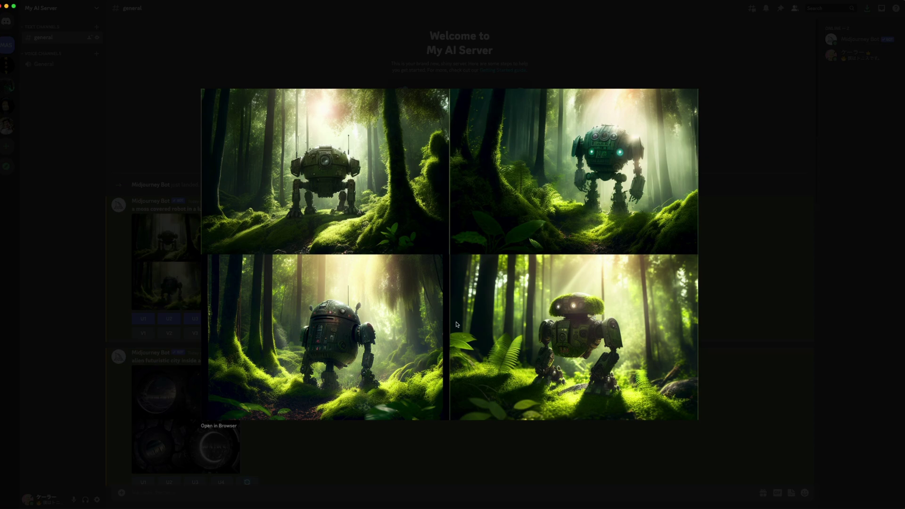
{"action": "left_click", "coordinate": [710, 266]}
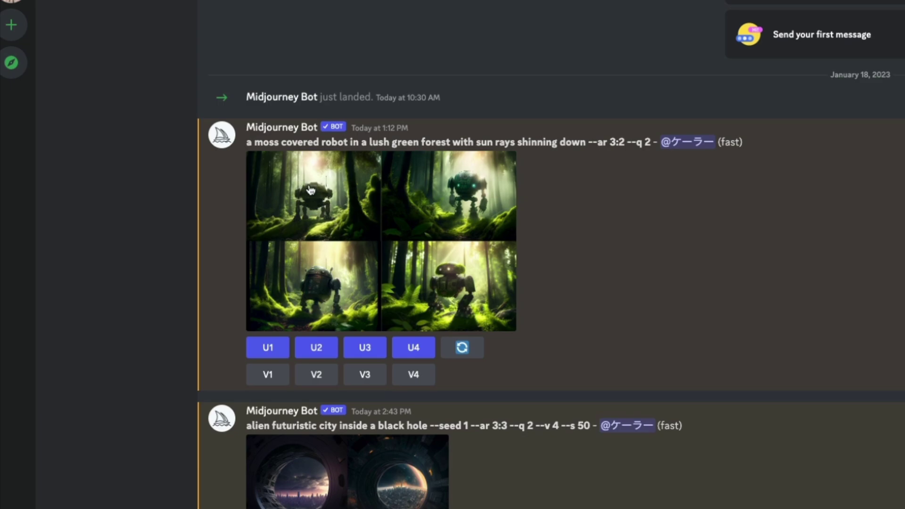
{"action": "left_click", "coordinate": [268, 349]}
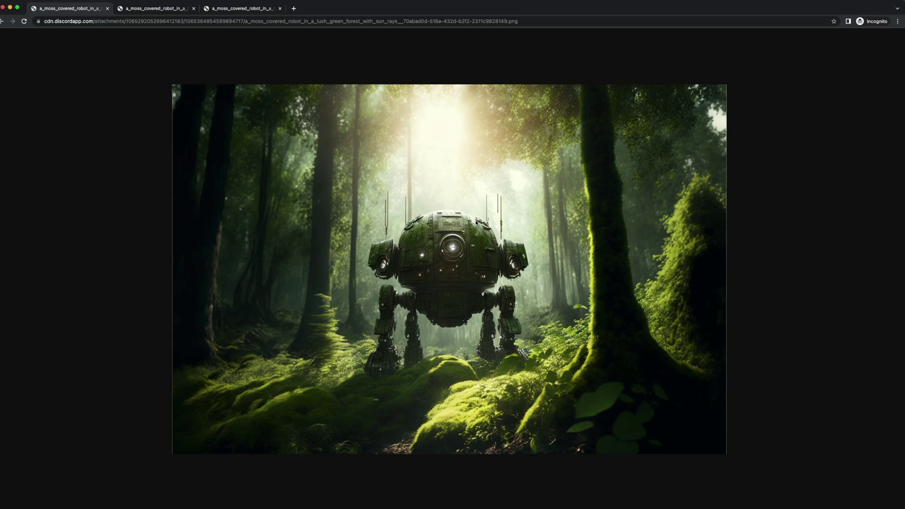
Compare the three upscaled versions of the moss covered robot image open in the browser
{"action": "key", "text": "ctrl+Tab"}
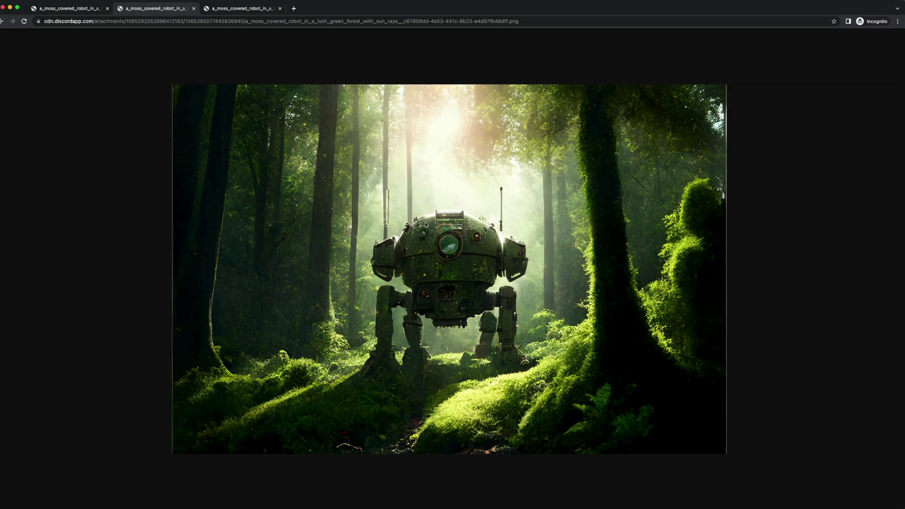
{"action": "key", "text": "ctrl+Tab"}
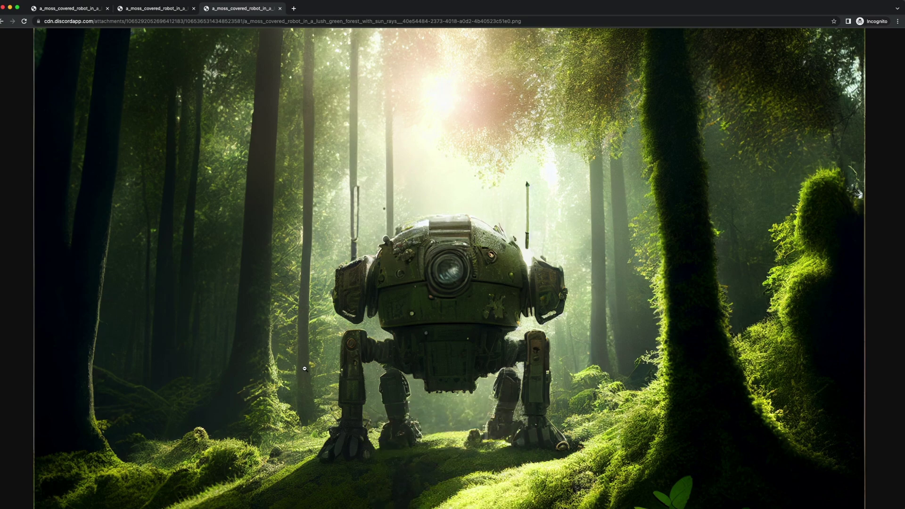
{"action": "scroll", "coordinate": [305, 368], "scroll_direction": "down", "scroll_amount": 3}
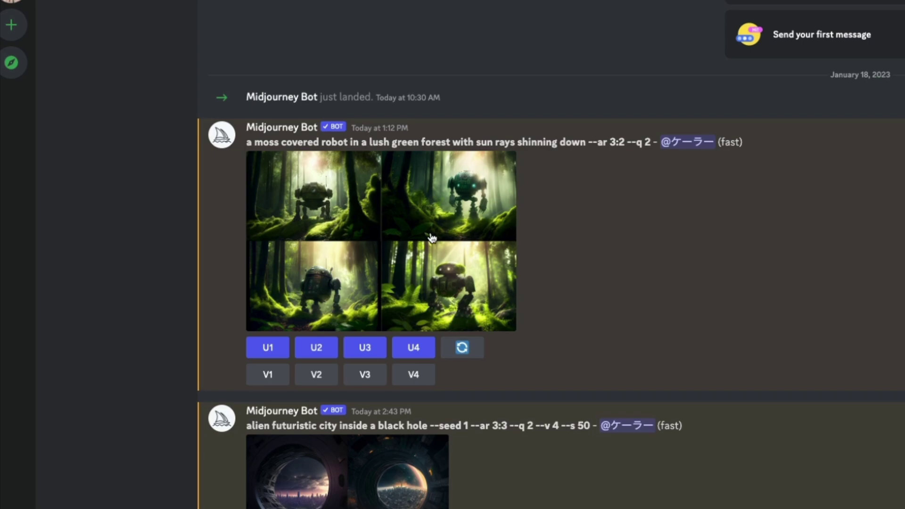
Request variations of the first moss covered robot image, and highlight Stealth image generation in the Pro Plan's feature list
{"action": "left_click", "coordinate": [267, 374]}
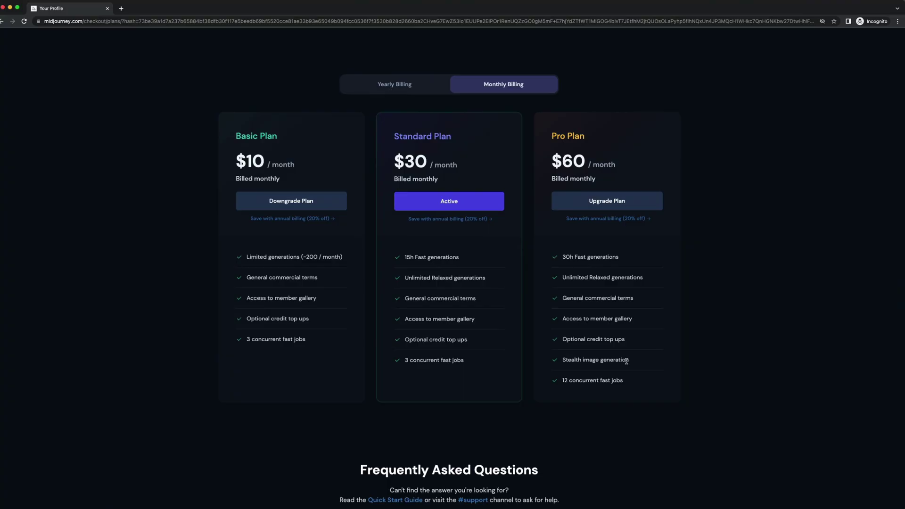
{"action": "left_click_drag", "start_coordinate": [629, 360], "coordinate": [564, 361]}
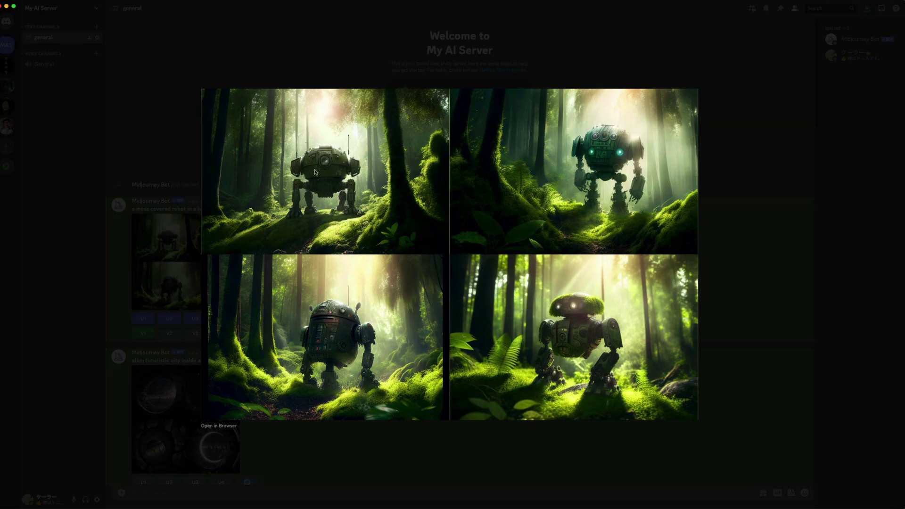
Close the enlarged robot grid and turn on Remix mode in the Midjourney Bot settings
{"action": "left_click", "coordinate": [189, 219]}
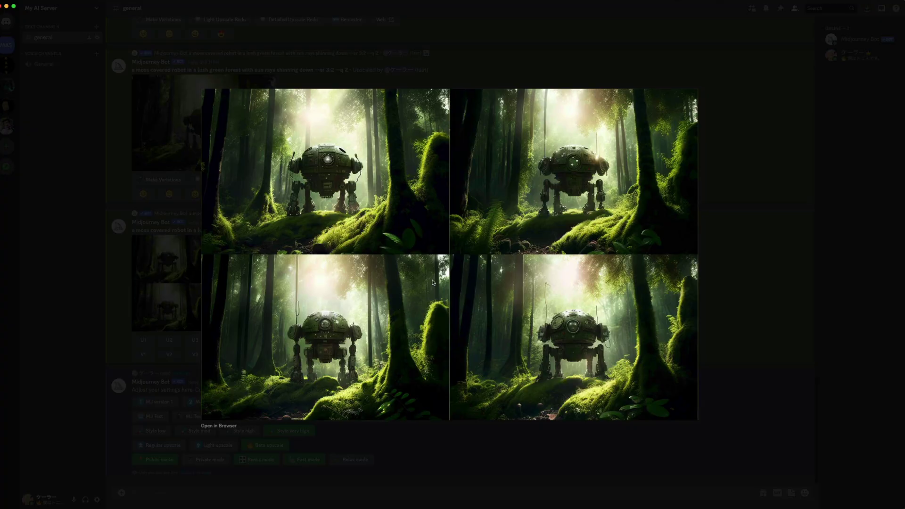
{"action": "left_click", "coordinate": [263, 461]}
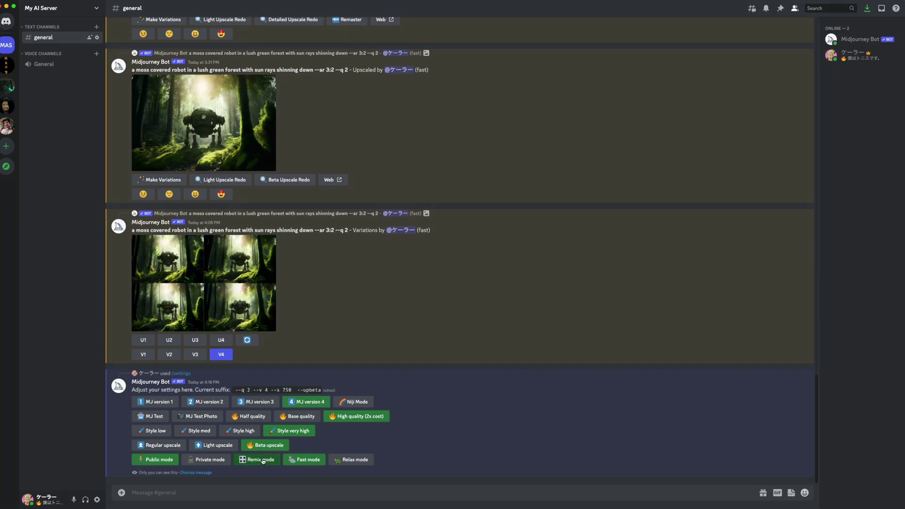
{"action": "left_click", "coordinate": [261, 460]}
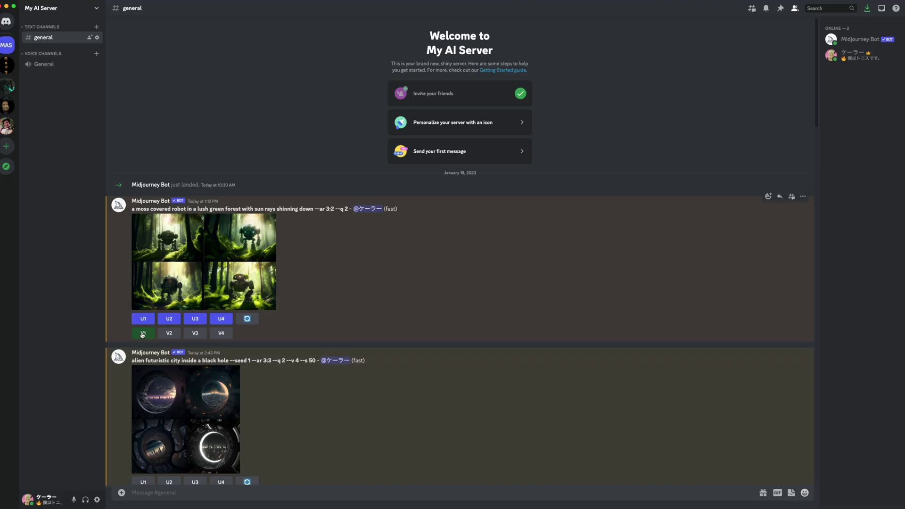
Request a remixed variation of the first robot image, adding "with dragon wings" after "robot" in its prompt
{"action": "left_click", "coordinate": [143, 333]}
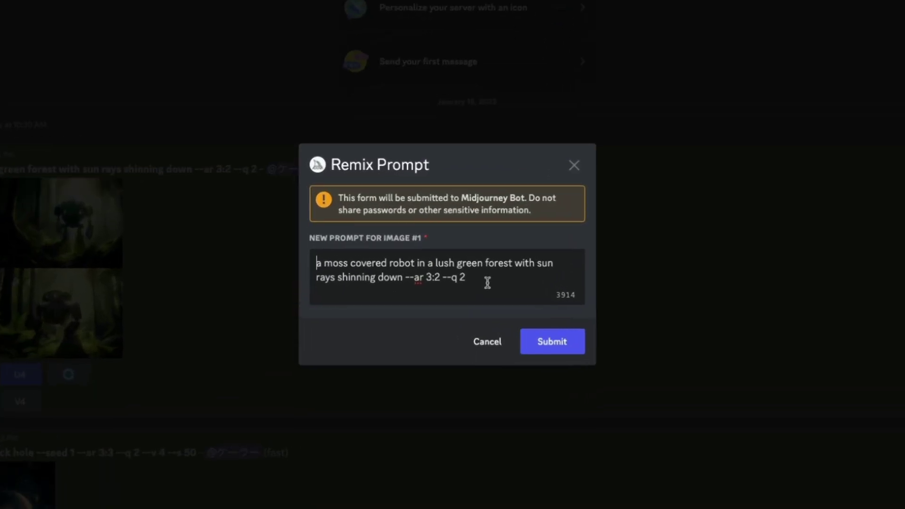
{"action": "key", "text": "ctrl+Right"}
{"action": "key", "text": "ctrl+Right"}
{"action": "key", "text": "ctrl+Right"}
{"action": "key", "text": "ctrl+Right"}
{"action": "type", "text": "with "}
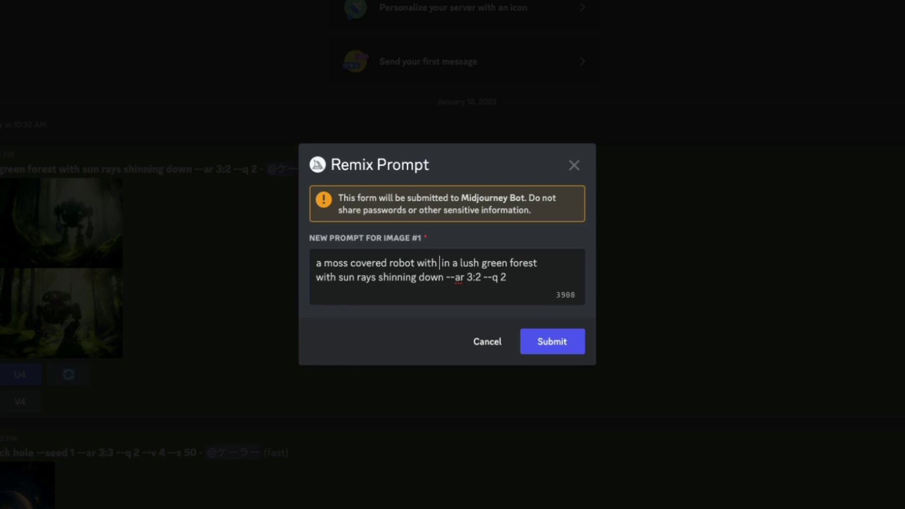
{"action": "type", "text": "dragon wings"}
{"action": "left_click", "coordinate": [548, 346]}
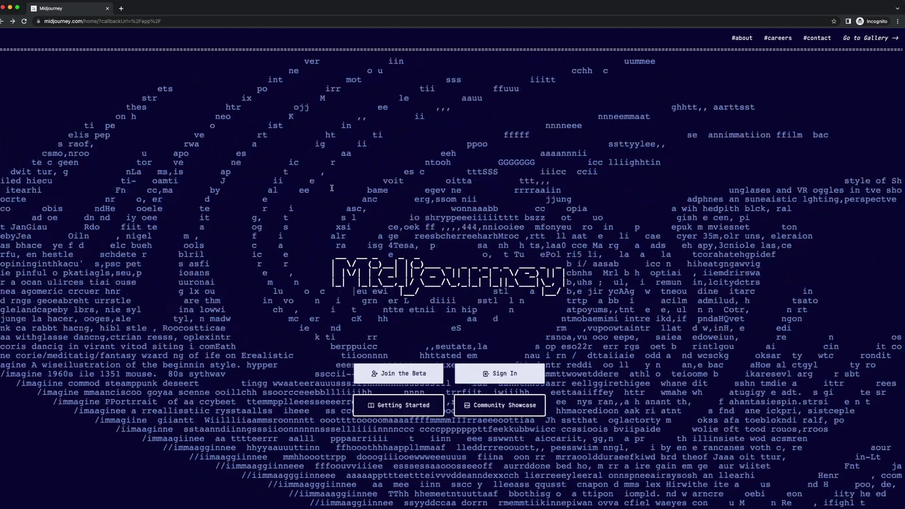
Open the getting started documentation from the Midjourney website and go to its User Manual
{"action": "left_click", "coordinate": [400, 404]}
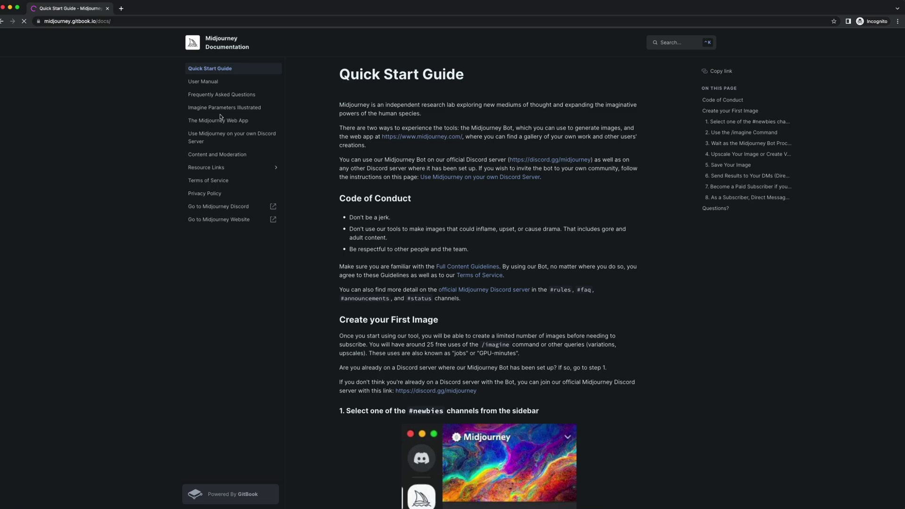
{"action": "left_click", "coordinate": [208, 81]}
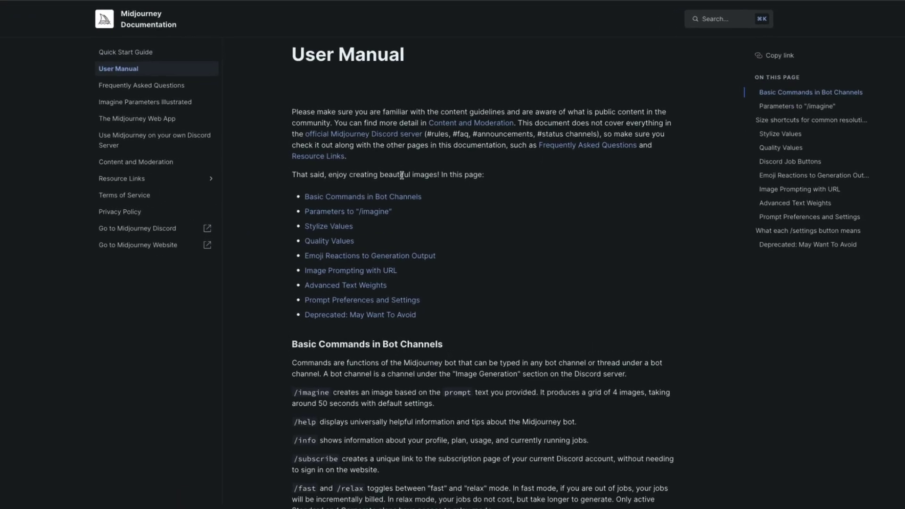
Look through the User Manual, and examine the prompt and aspect ratio of the ghost pile image in Midjourney's Community Showcase
{"action": "scroll", "coordinate": [402, 175], "scroll_direction": "down", "scroll_amount": 12}
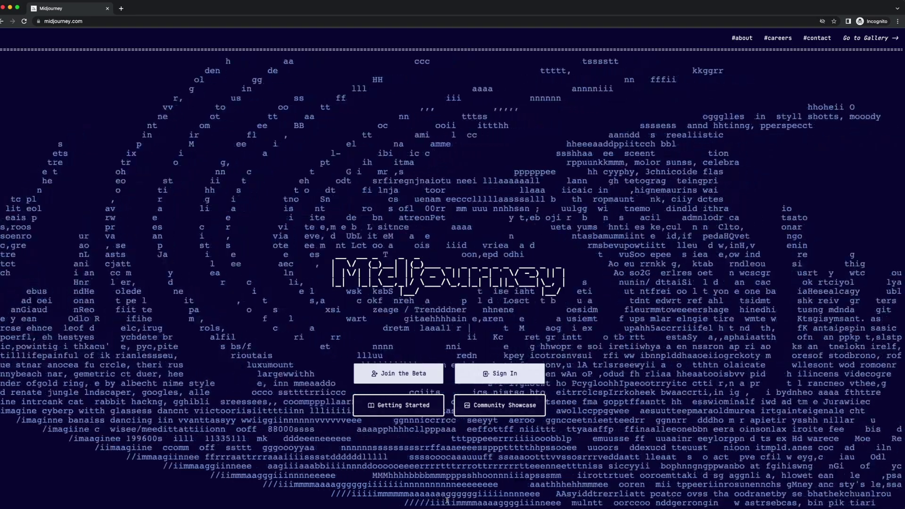
{"action": "left_click", "coordinate": [497, 409]}
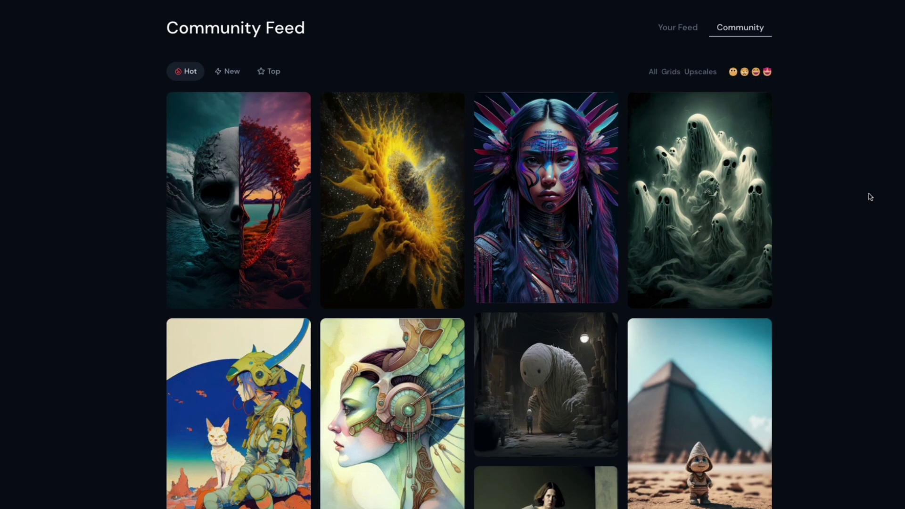
{"action": "scroll", "coordinate": [869, 196], "scroll_direction": "down", "scroll_amount": 1}
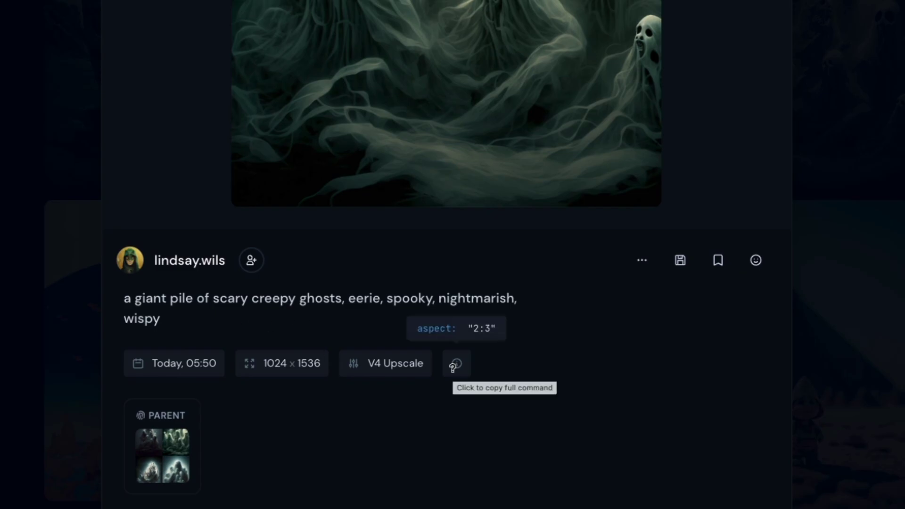
{"action": "key", "text": "Escape"}
Examine the prompt of the bearded paper-sculpture man image in the Community Feed and return to the feed
{"action": "scroll", "coordinate": [872, 258], "scroll_direction": "down", "scroll_amount": 5}
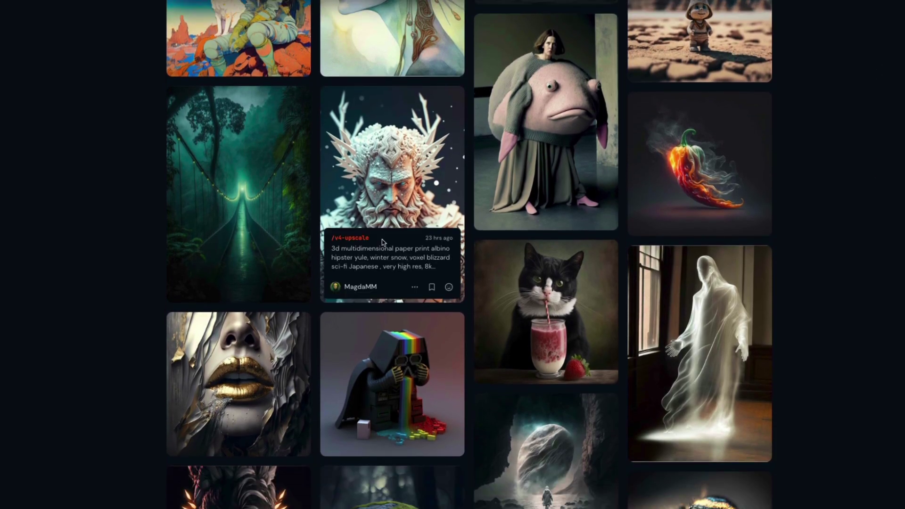
{"action": "left_click", "coordinate": [394, 204]}
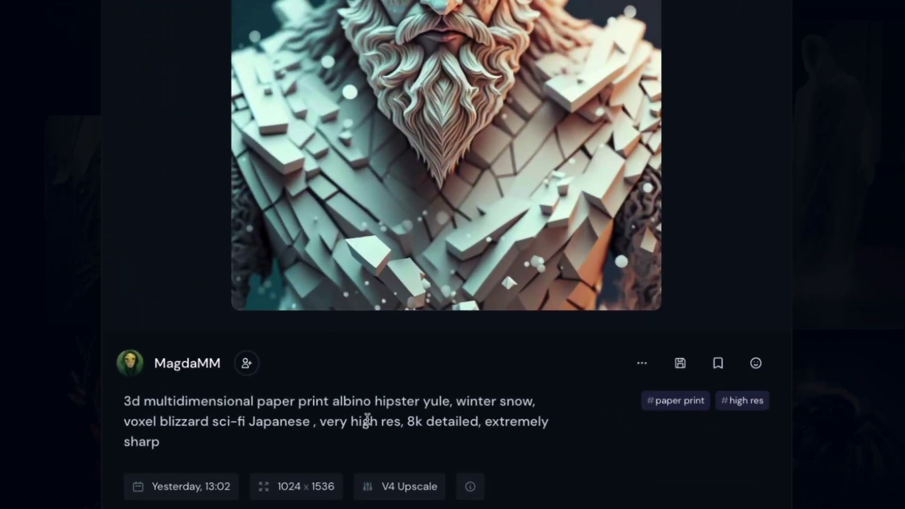
{"action": "left_click", "coordinate": [873, 207]}
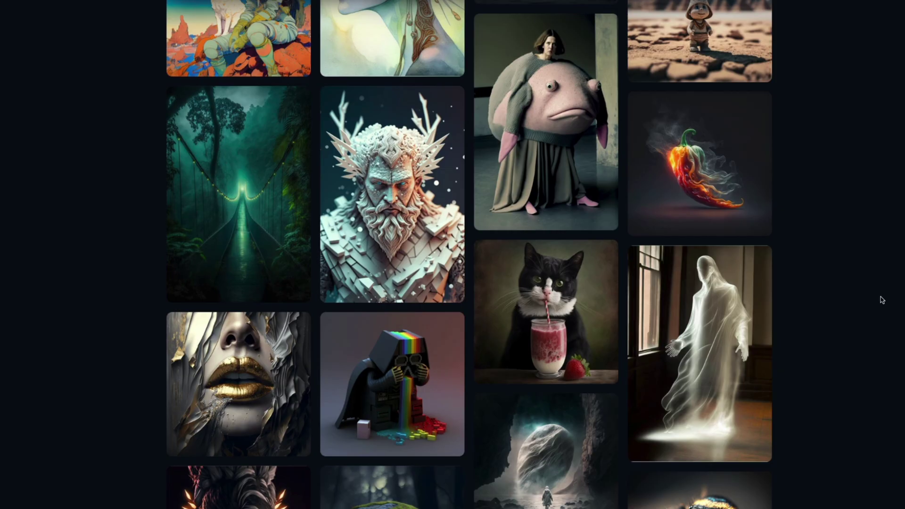
Browse further down the Community Feed and examine the prompt behind the storm trooper with the red lightsaber
{"action": "scroll", "coordinate": [883, 300], "scroll_direction": "down", "scroll_amount": 20}
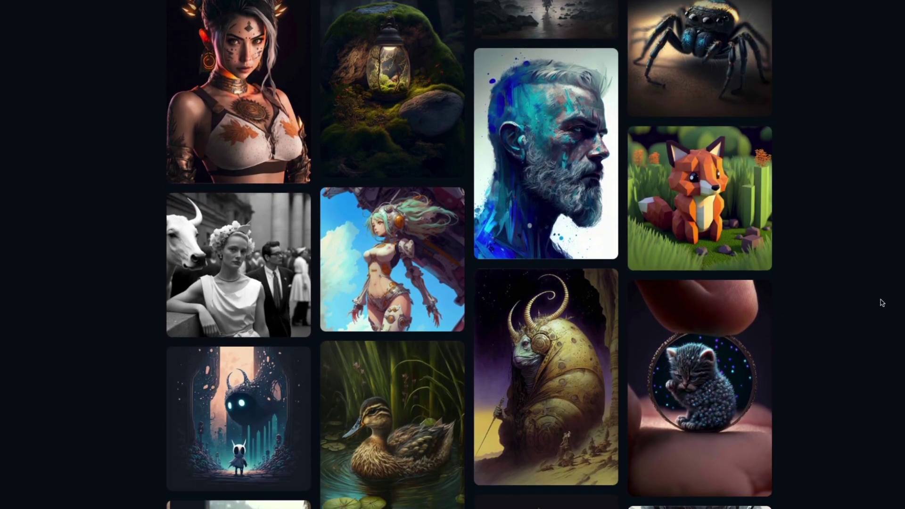
{"action": "scroll", "coordinate": [871, 299], "scroll_direction": "down", "scroll_amount": 15}
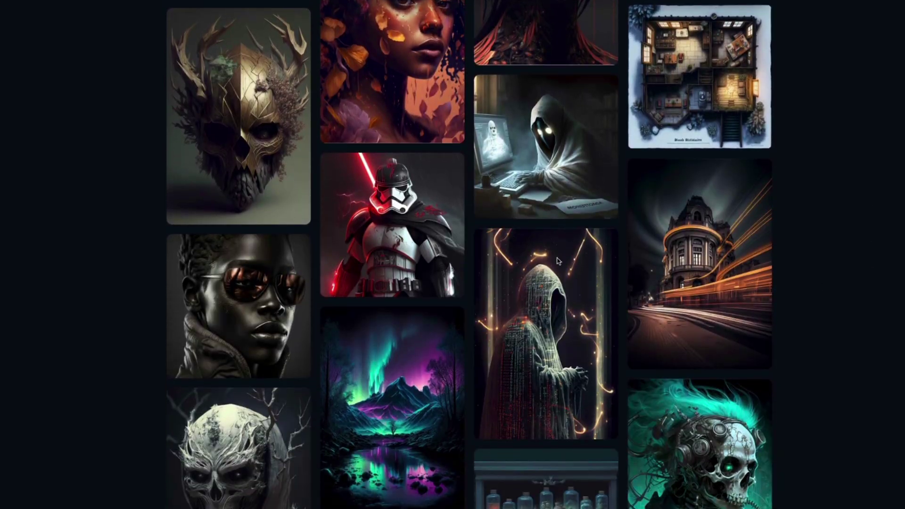
{"action": "left_click", "coordinate": [392, 227]}
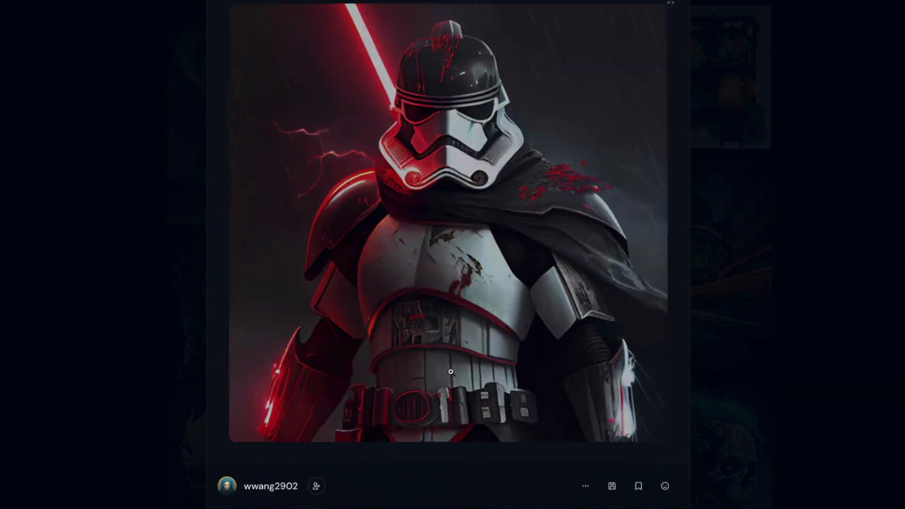
{"action": "scroll", "coordinate": [272, 464], "scroll_direction": "down", "scroll_amount": 3}
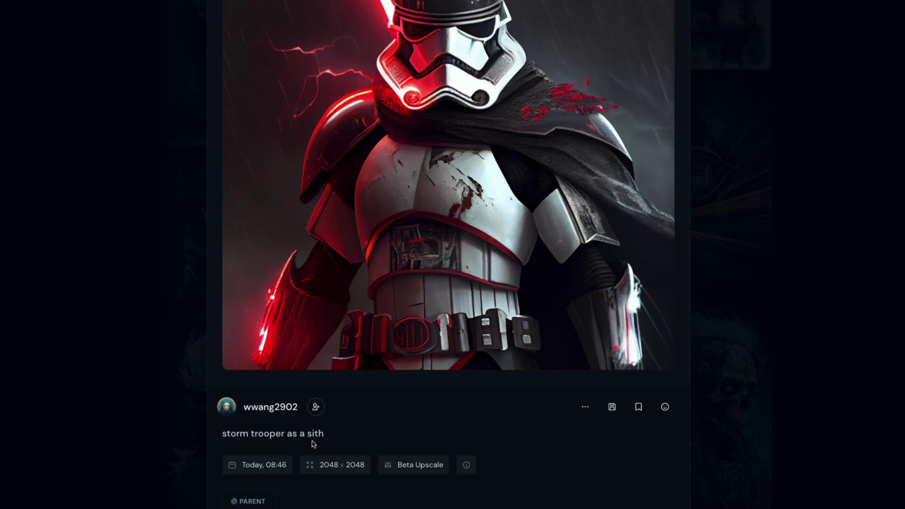